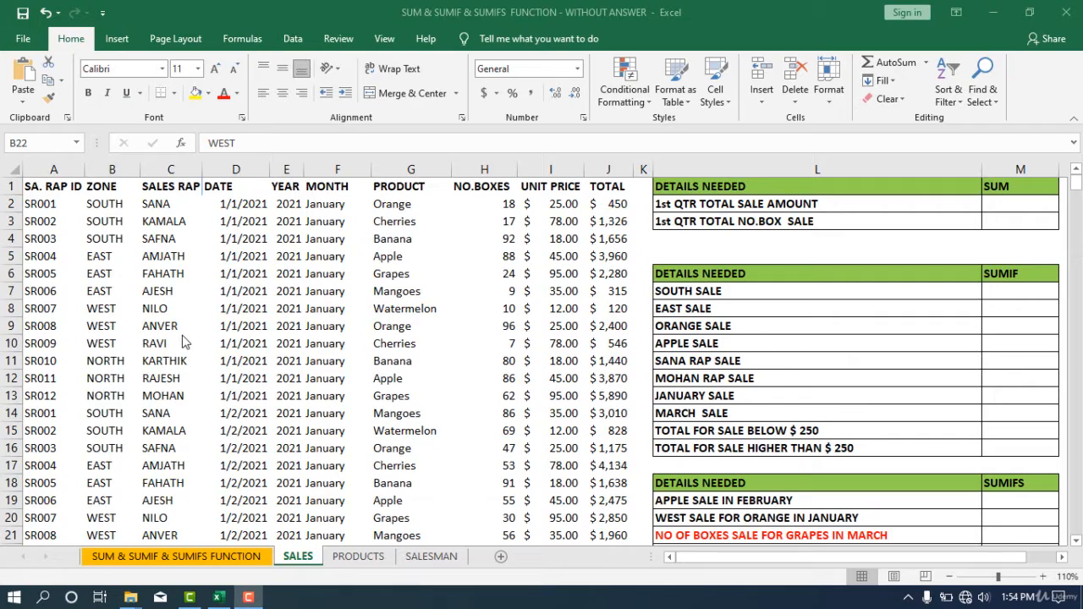
Look through the SALES, PRODUCTS and SALESMAN worksheets to see what data each one holds.
click(192, 559)
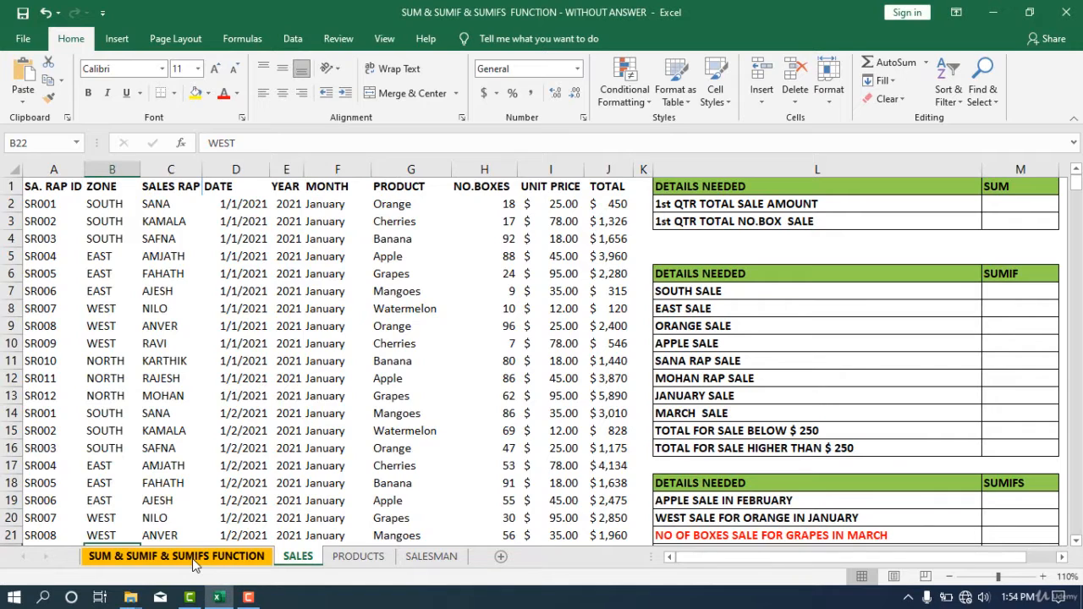
click(296, 557)
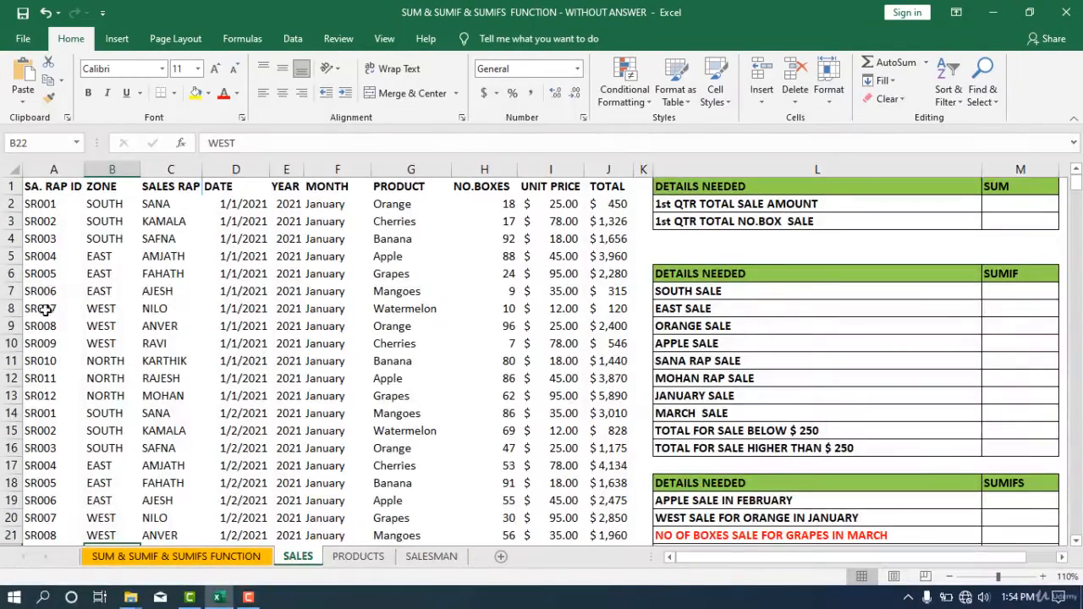
click(358, 555)
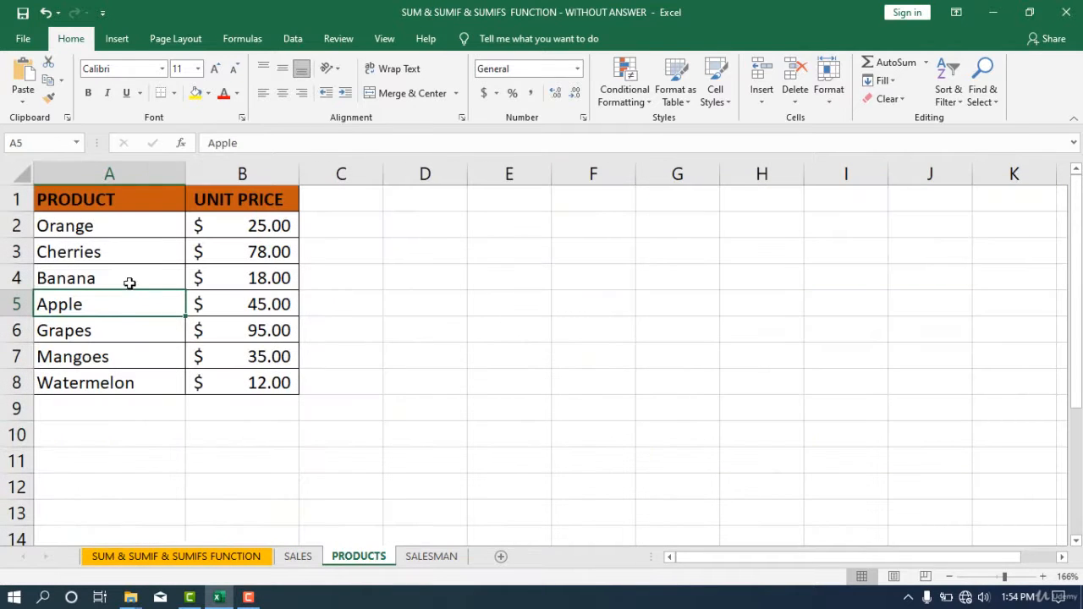
click(431, 556)
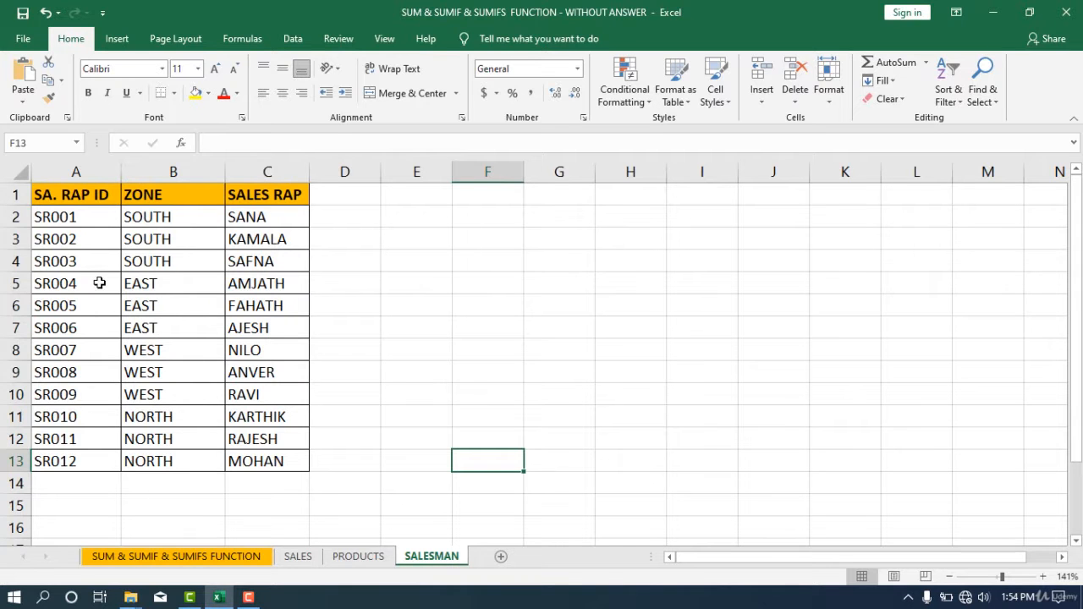
Examine the column headings of the SALES sheet, from DATE through TOTAL, and the first sales rep entry.
click(306, 562)
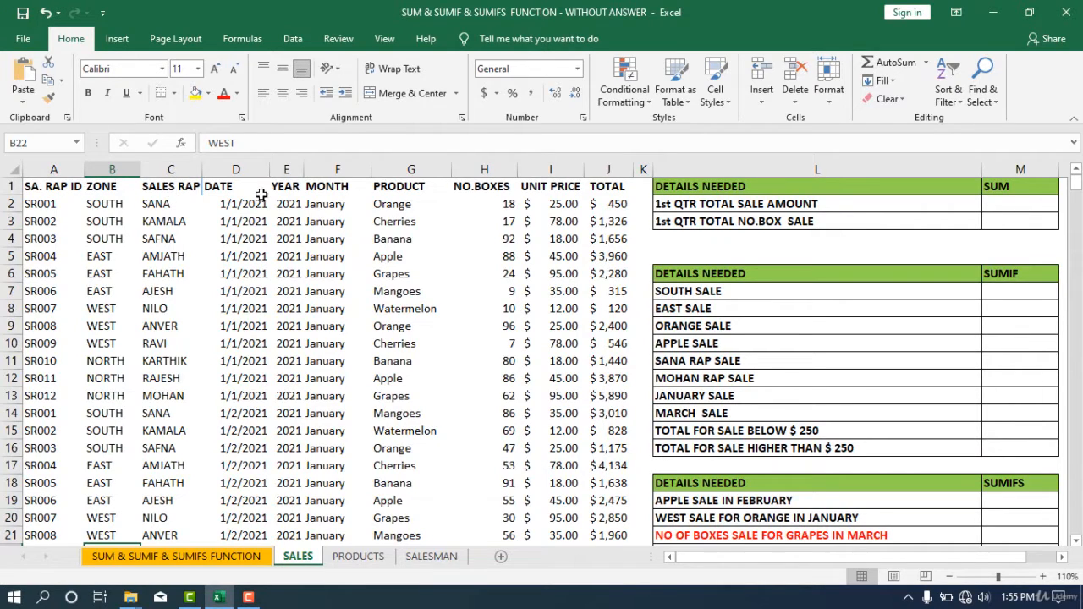
click(243, 187)
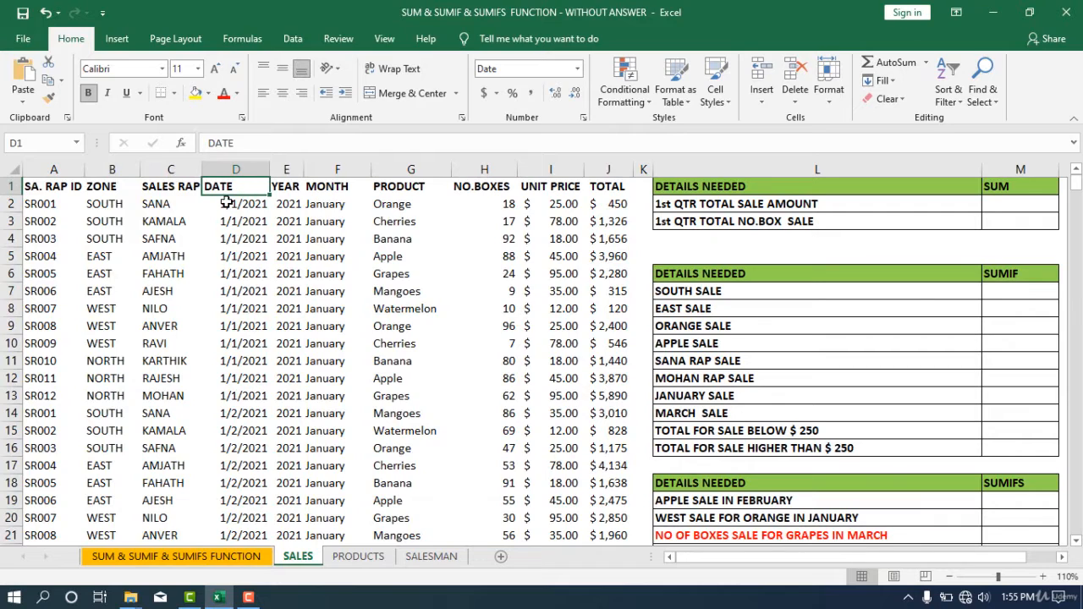
click(292, 187)
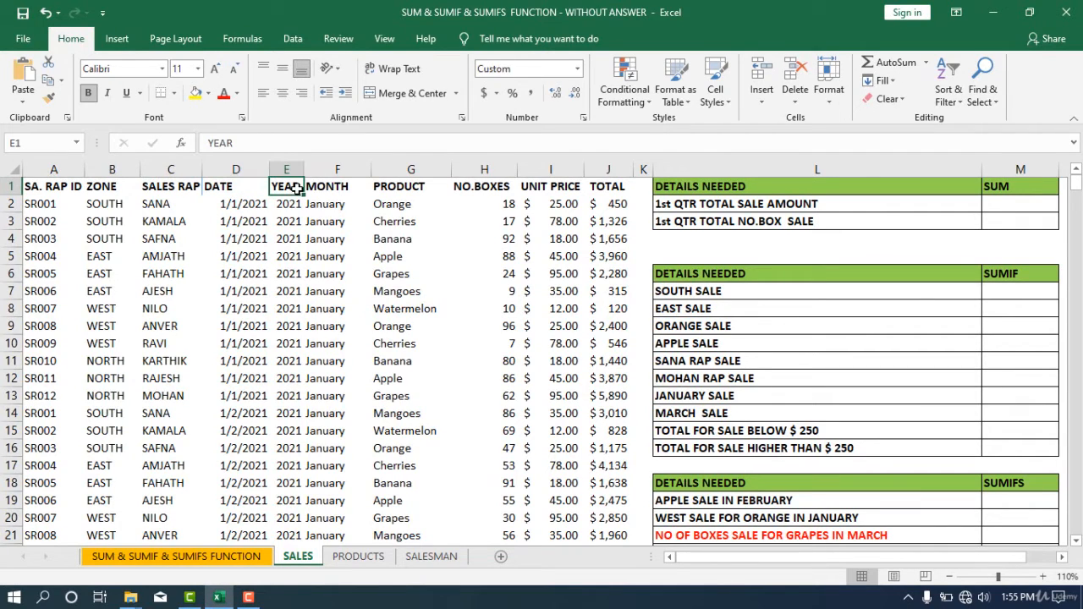
click(323, 189)
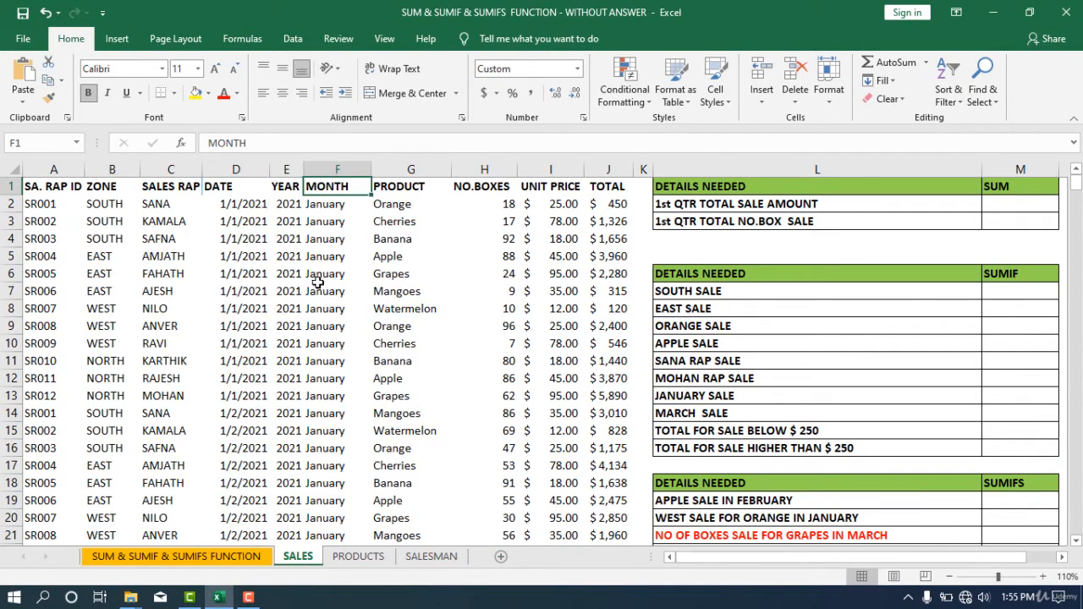
click(410, 190)
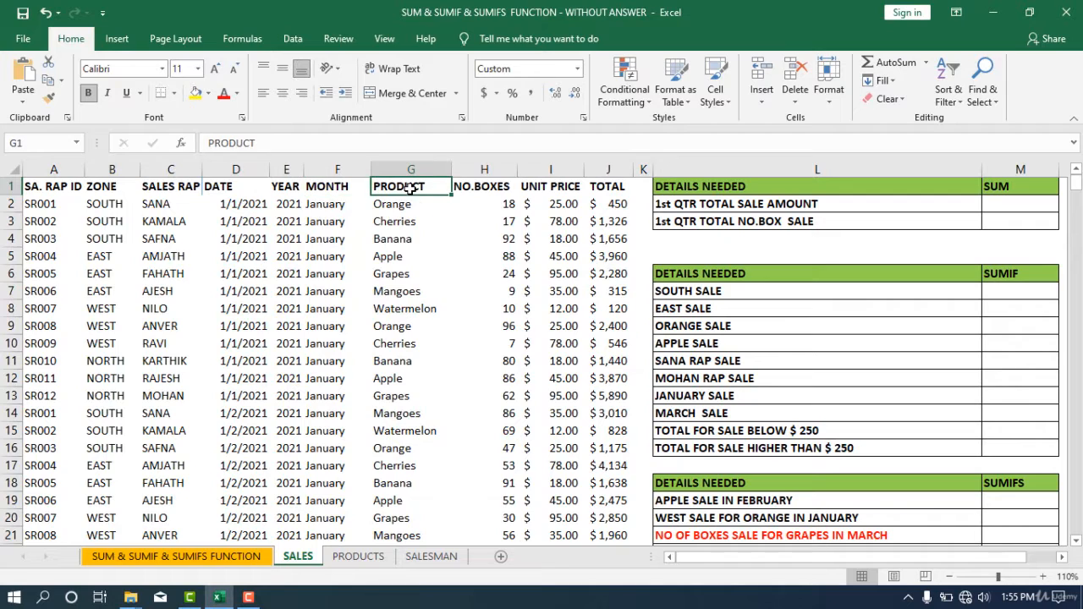
click(483, 187)
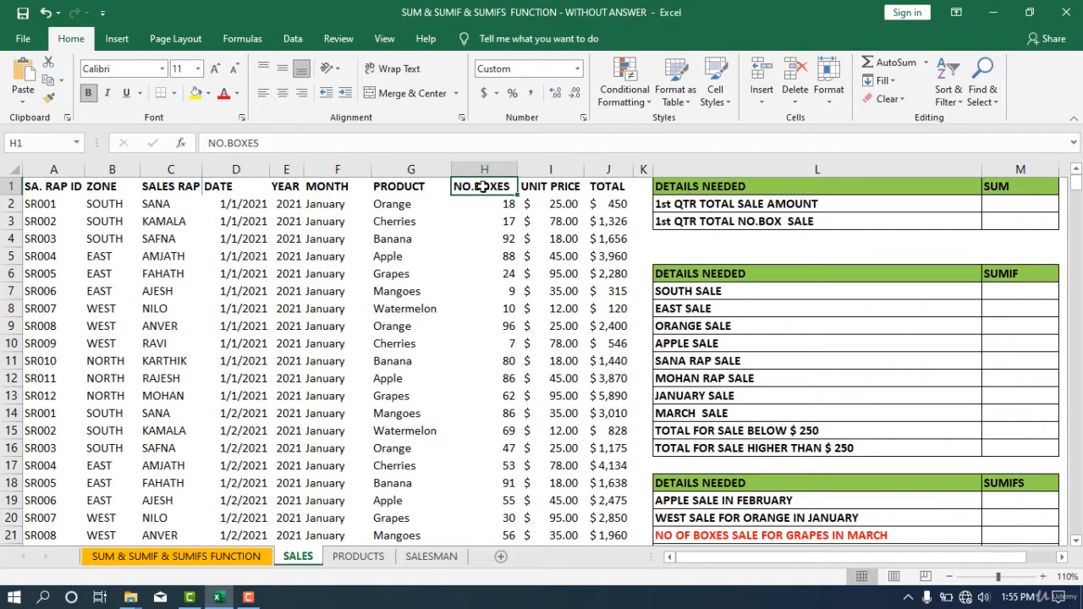
click(562, 193)
click(614, 189)
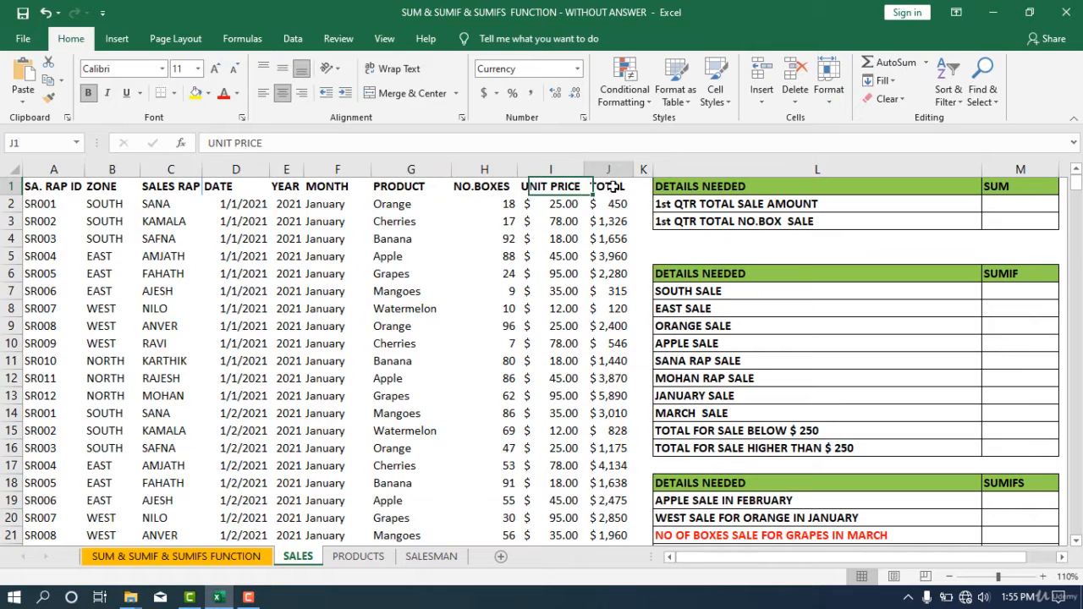
click(161, 204)
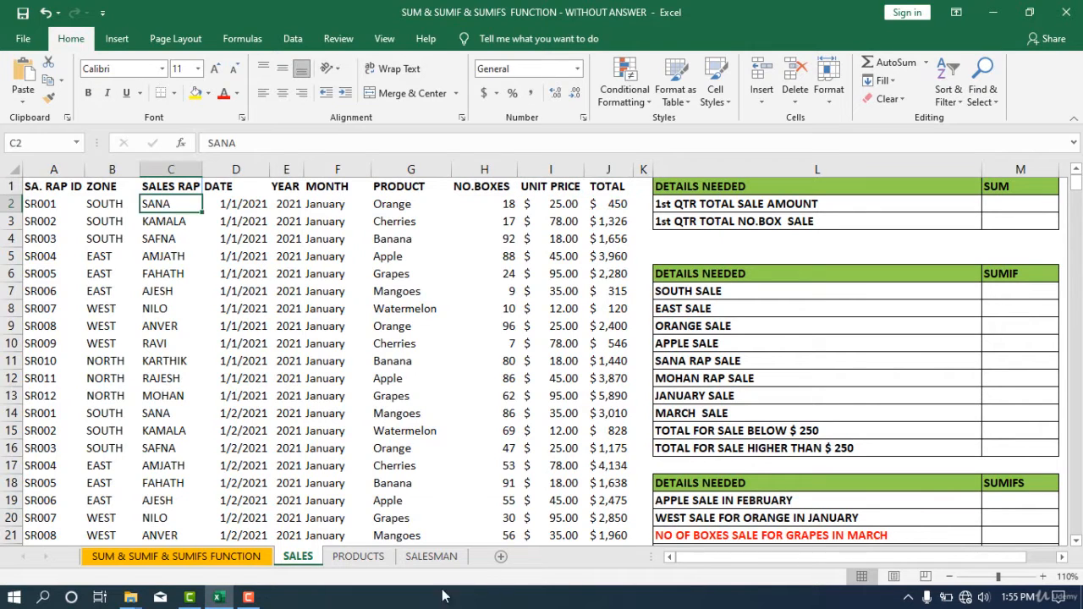
Review the product names and unit prices listed on the PRODUCTS sheet.
click(358, 555)
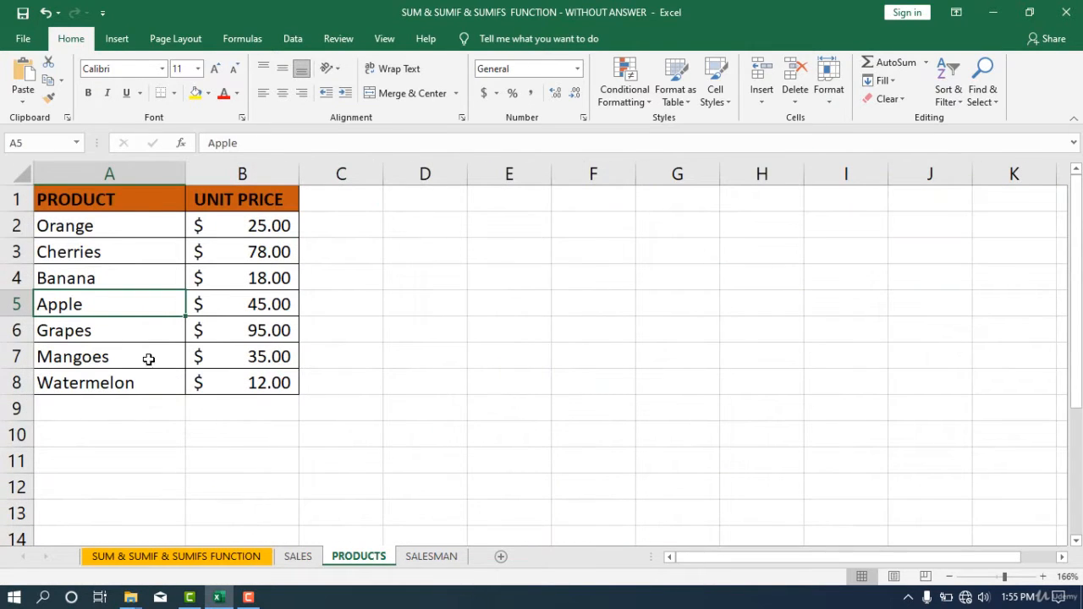
drag(131, 230, 152, 385)
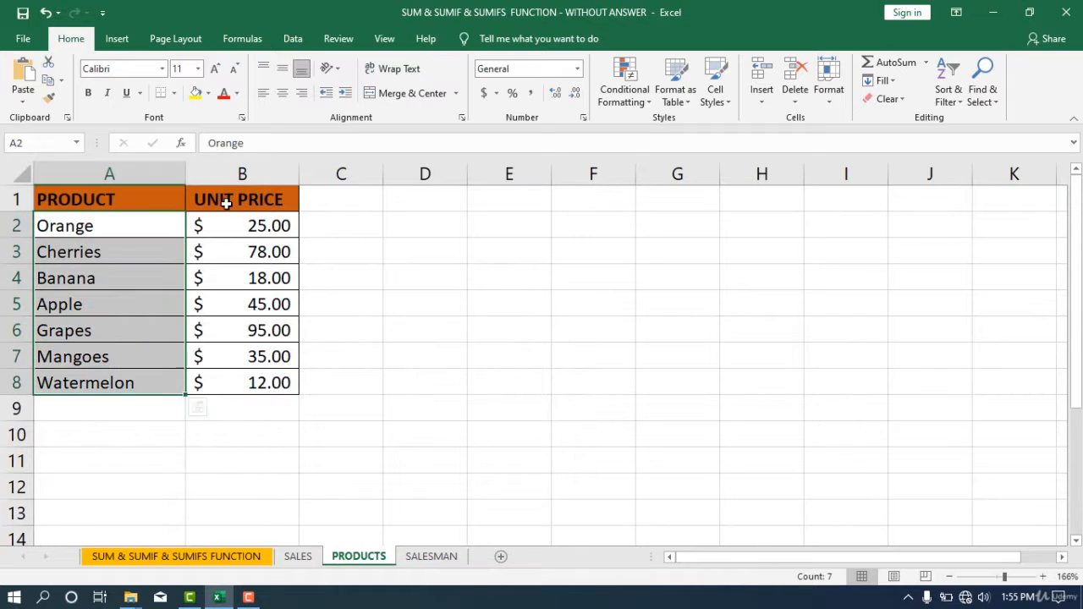
drag(227, 226, 222, 381)
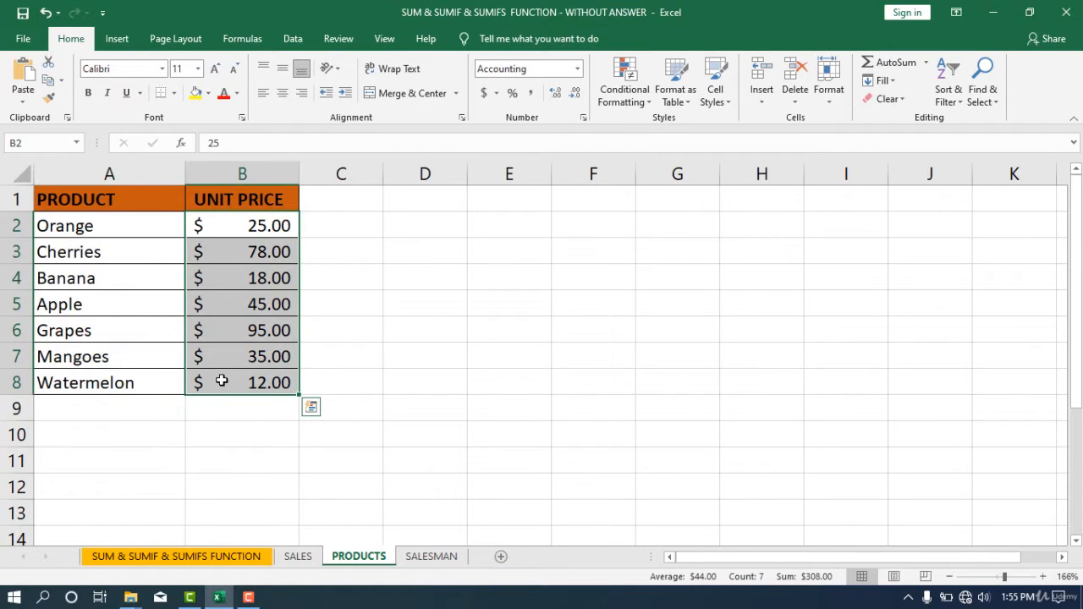
Review the rep IDs, zones and sales rep names listed on the SALESMAN sheet.
click(434, 556)
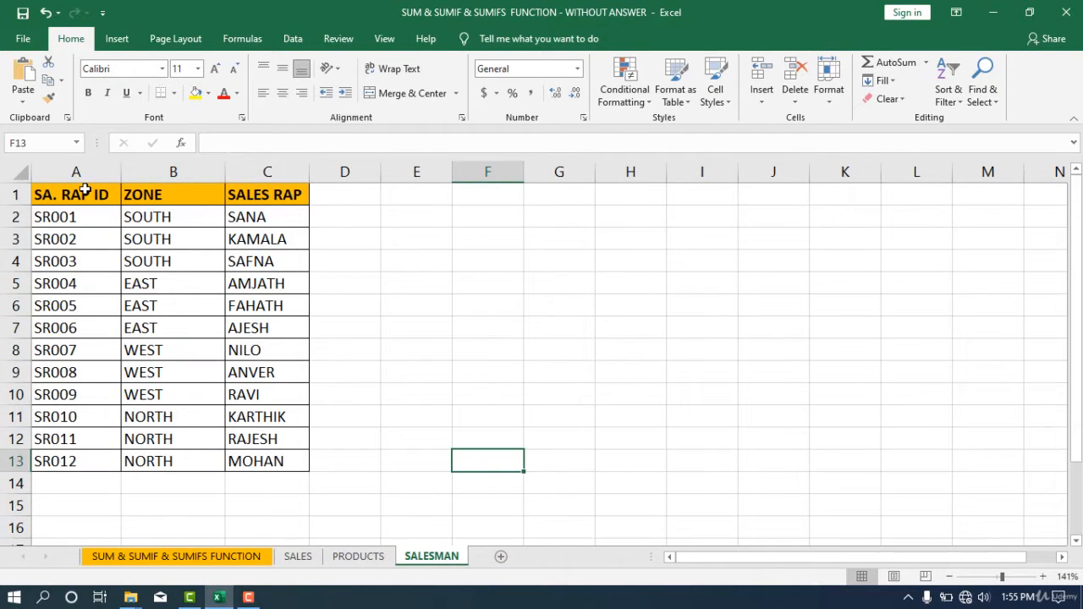
drag(63, 213, 71, 461)
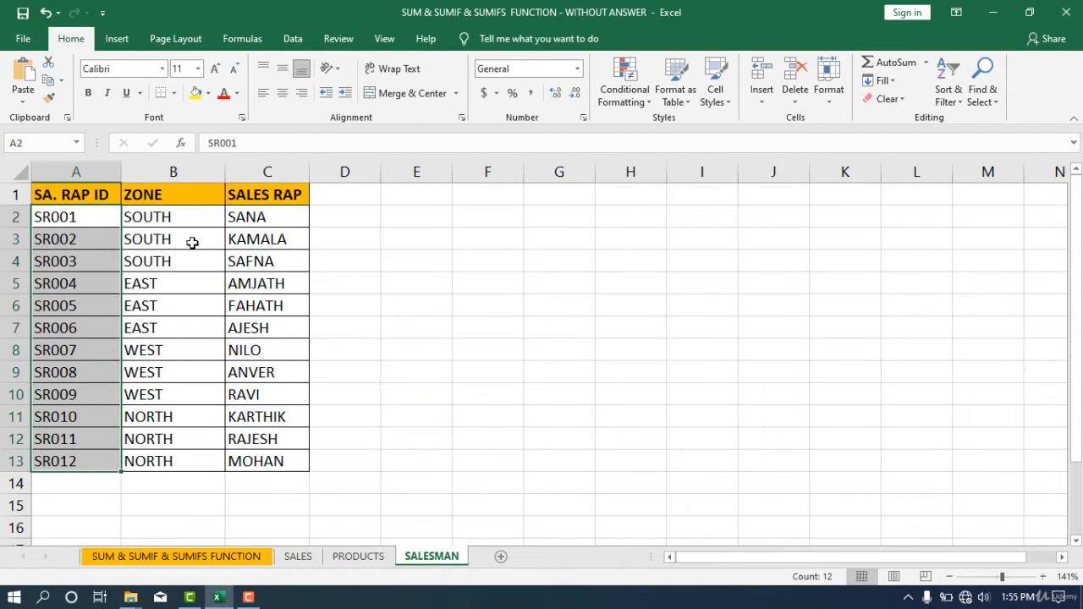
drag(157, 212, 148, 460)
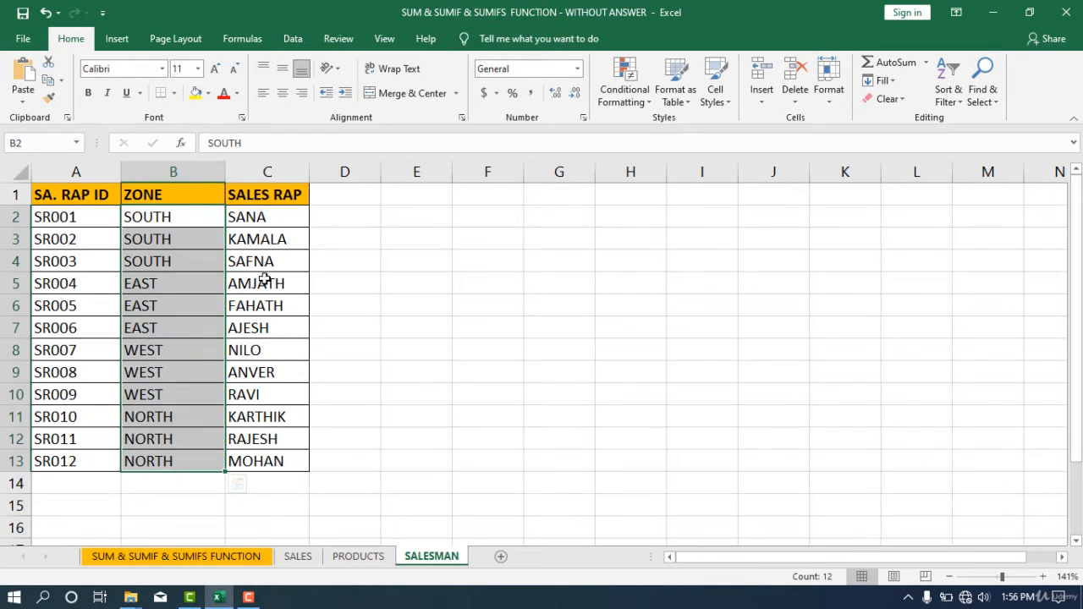
drag(261, 224, 245, 461)
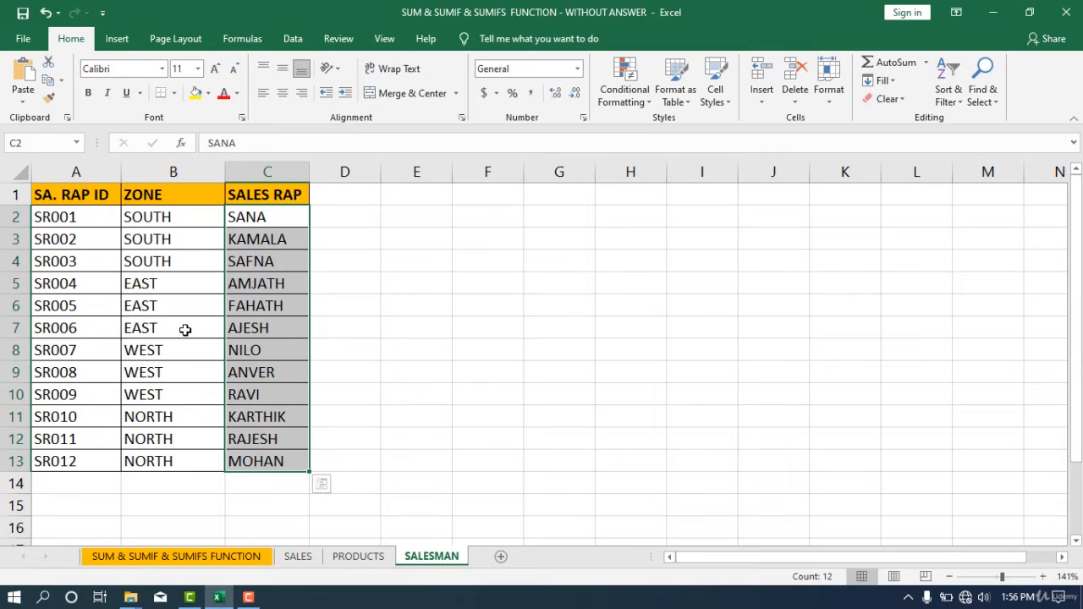
Examine the dates in the SALES data from the first January entries to the last row of the table.
click(298, 556)
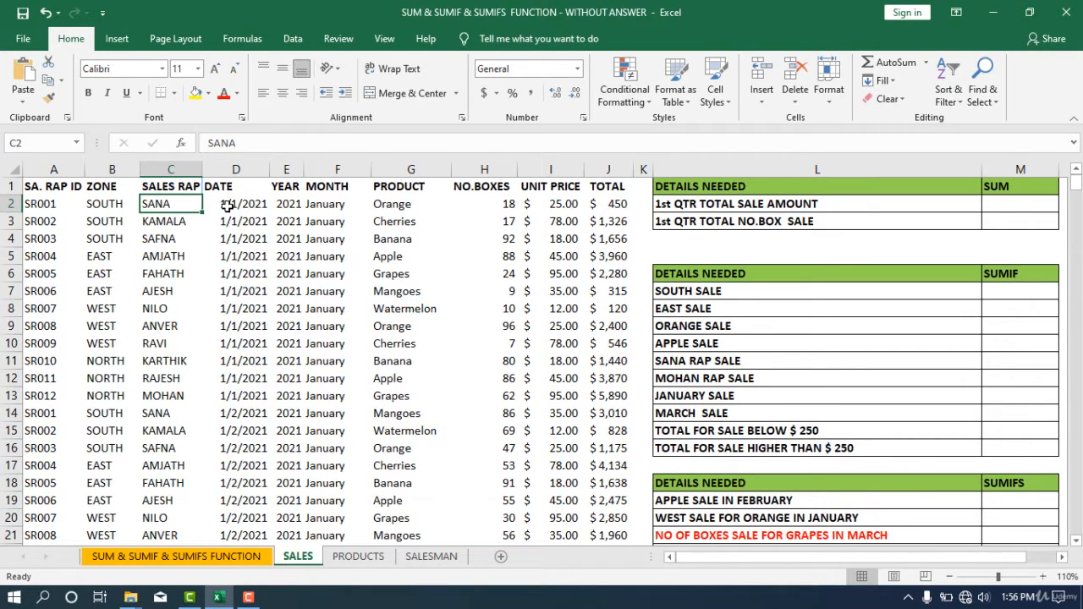
drag(225, 204, 237, 394)
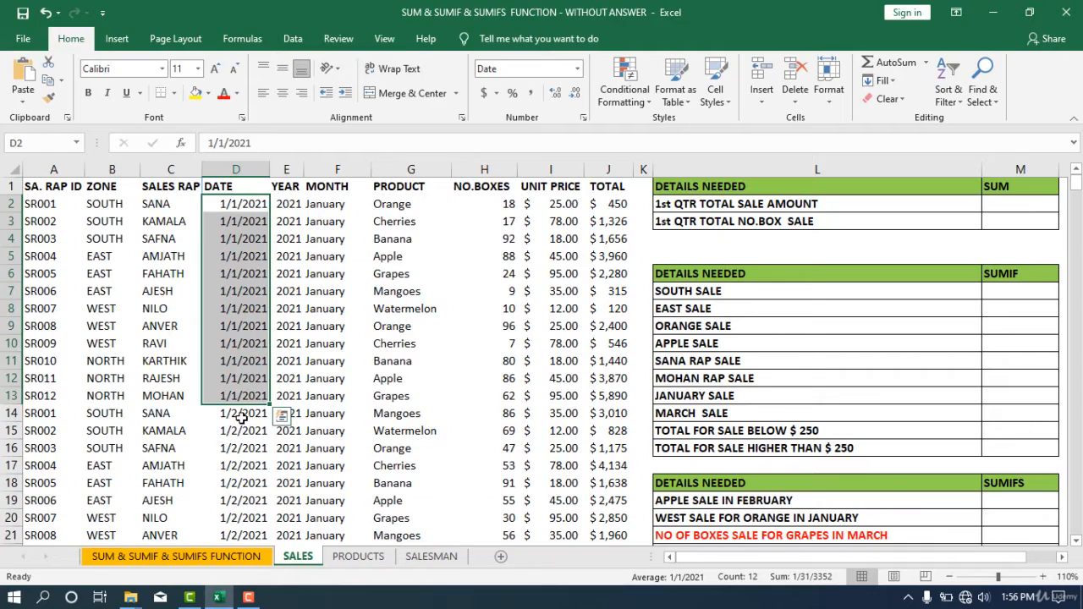
drag(242, 414, 240, 501)
scroll(184, 427, down, 7)
scroll(184, 427, up, 6)
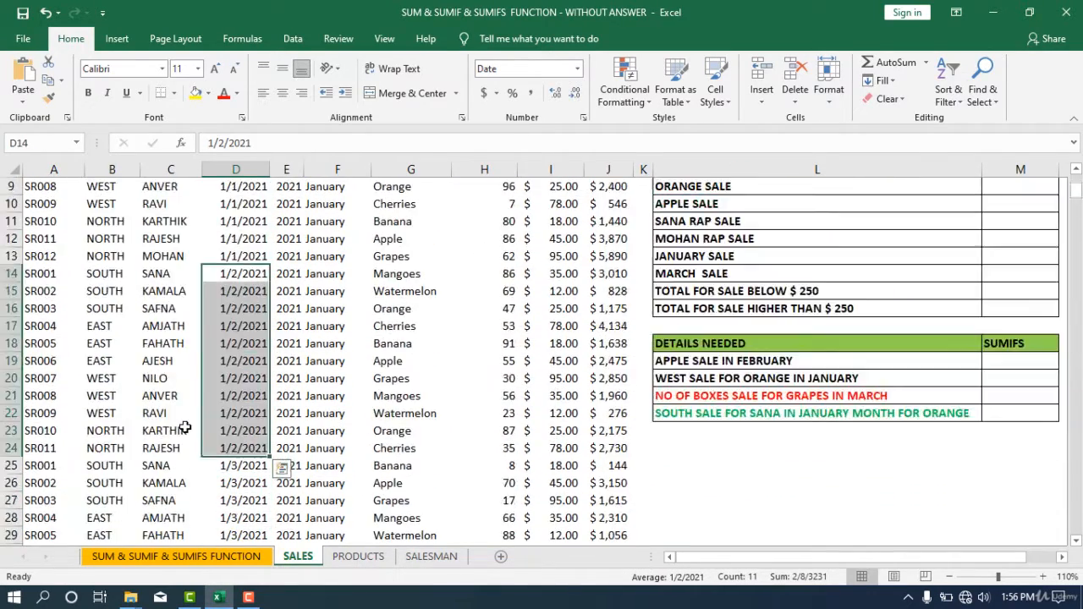
scroll(184, 427, down, 20)
drag(1075, 254, 1073, 525)
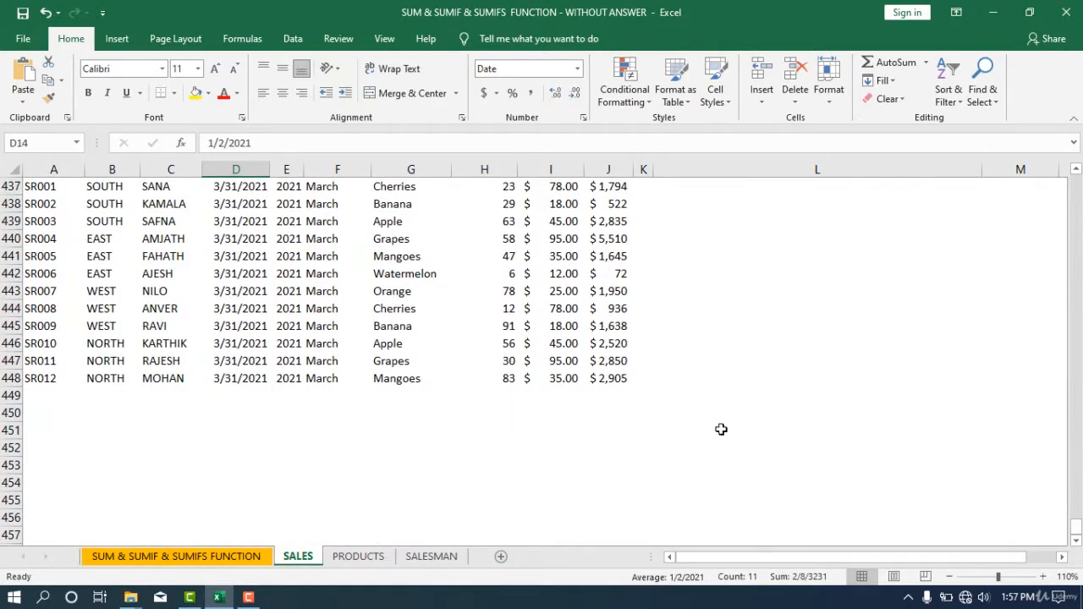
scroll(695, 324, up, 20)
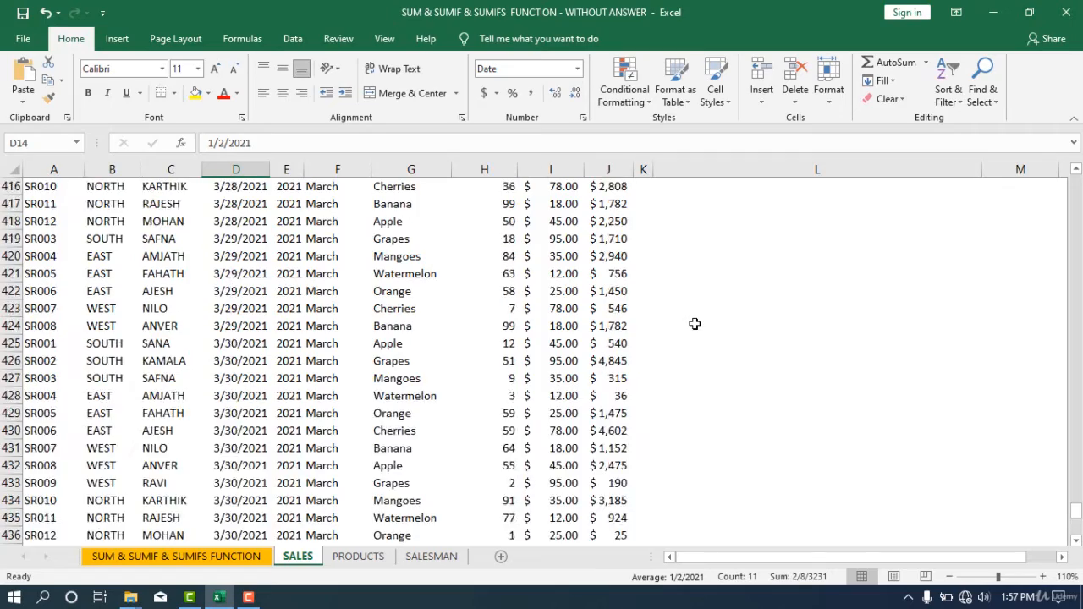
scroll(695, 324, up, 20)
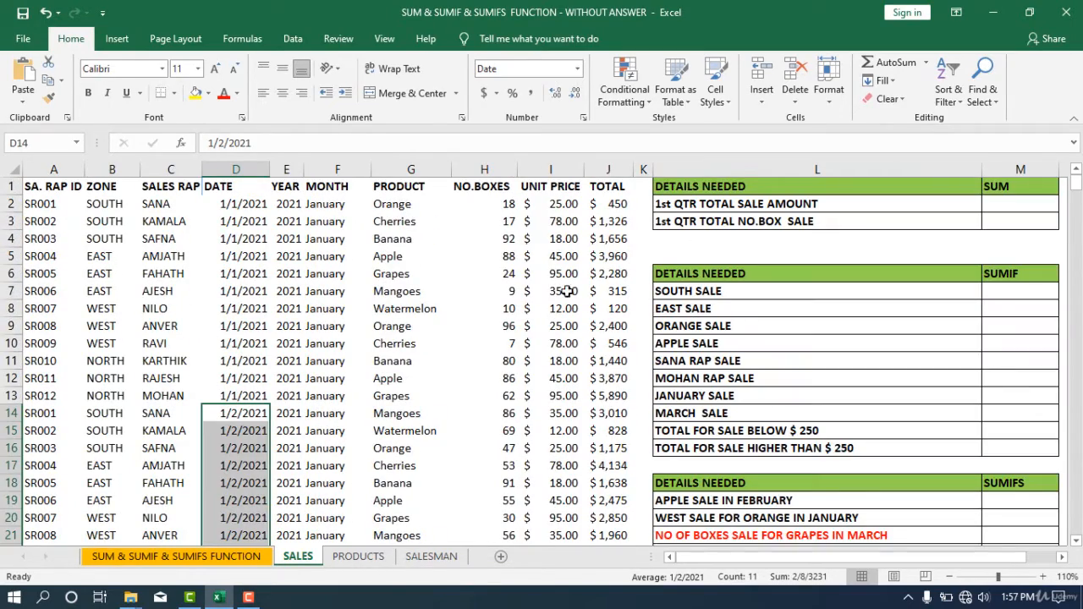
click(524, 278)
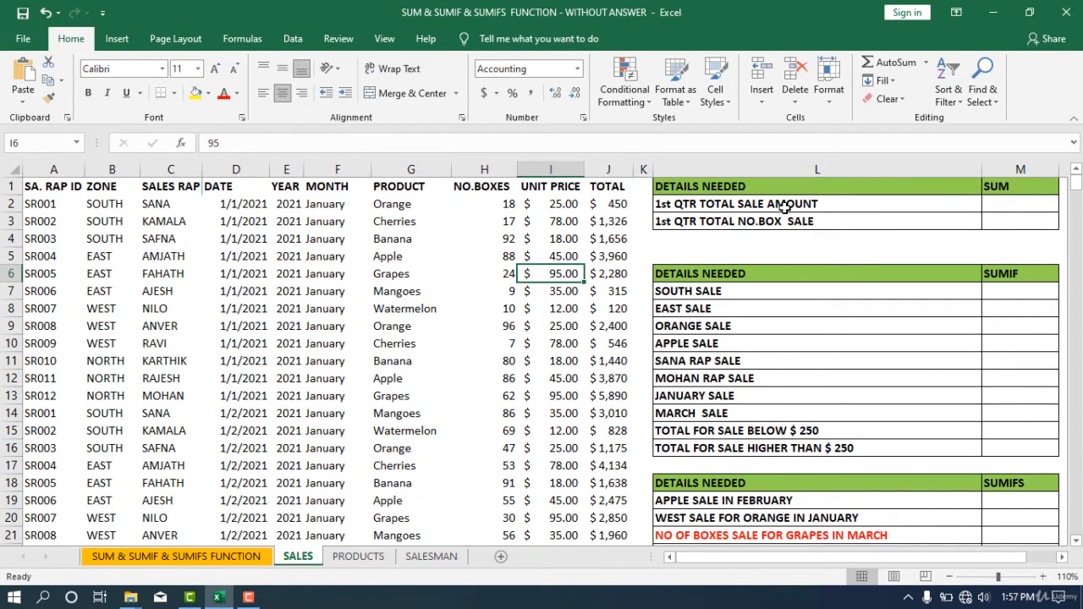
Calculate the 1st QTR total sale amount in M2 with a SUM formula over J2:J448.
click(1004, 206)
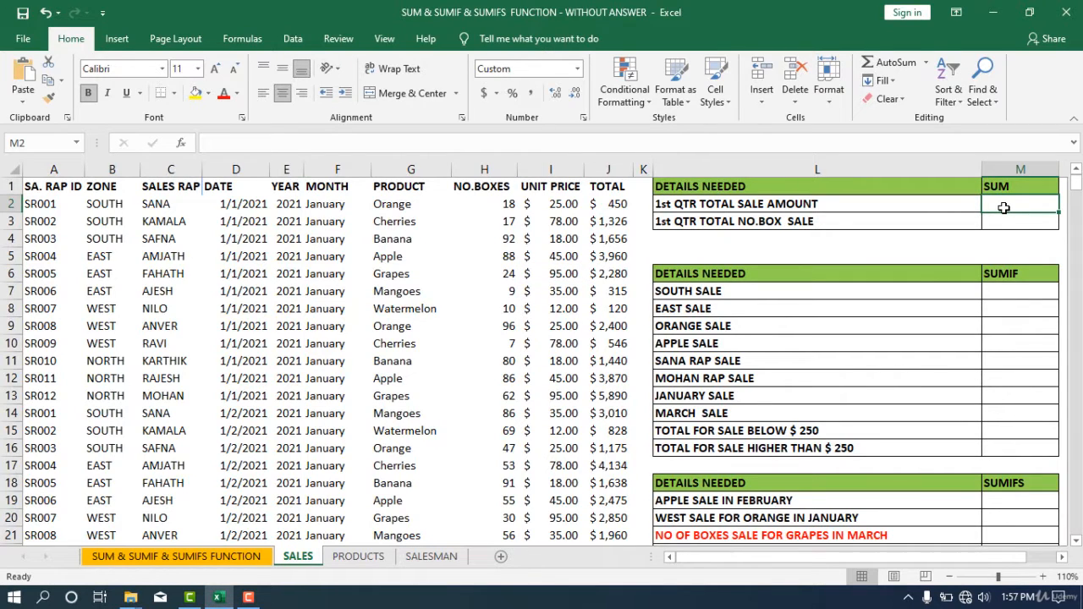
text(=SU)
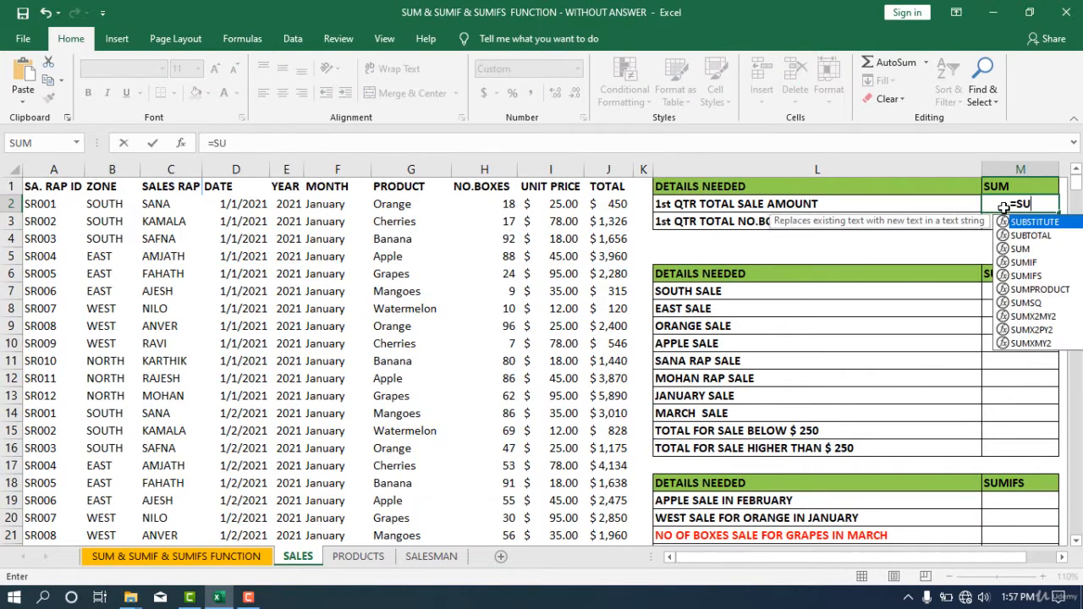
text(M()
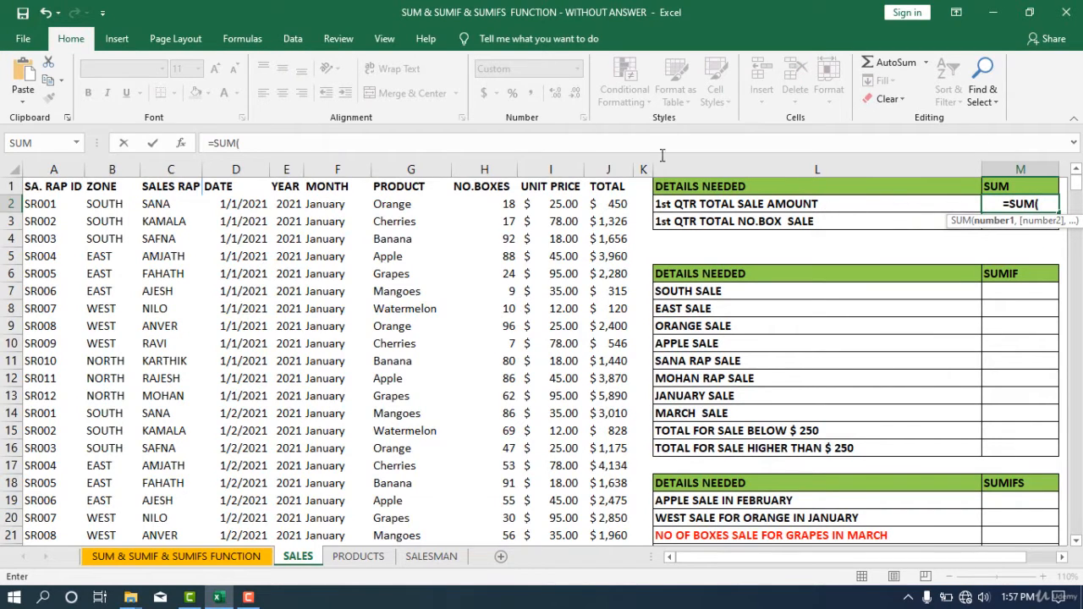
click(606, 205)
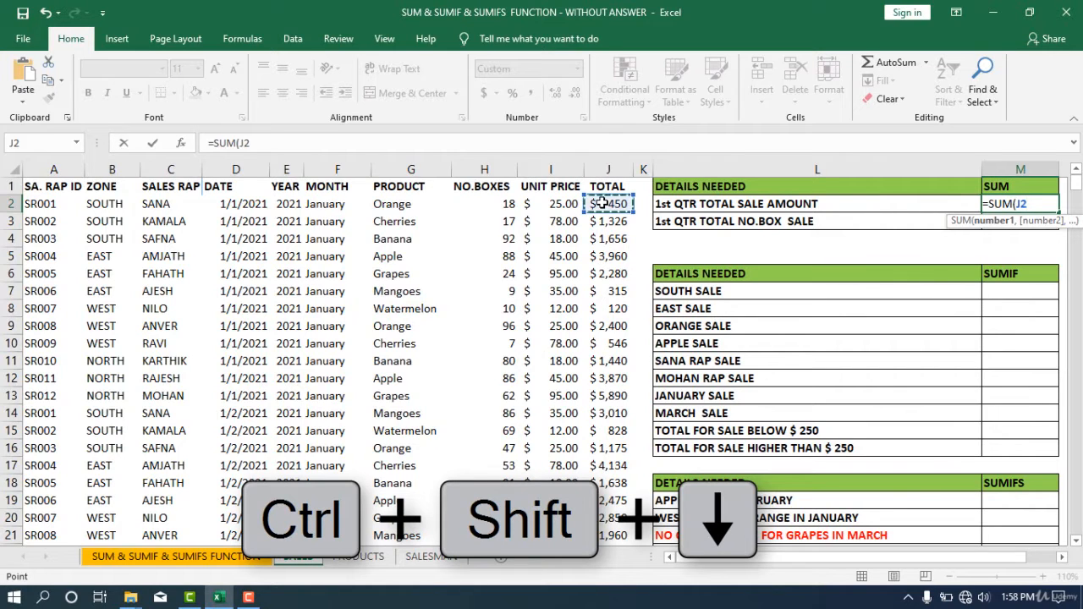
key(ctrl+shift+Down)
scroll(637, 273, down, 3)
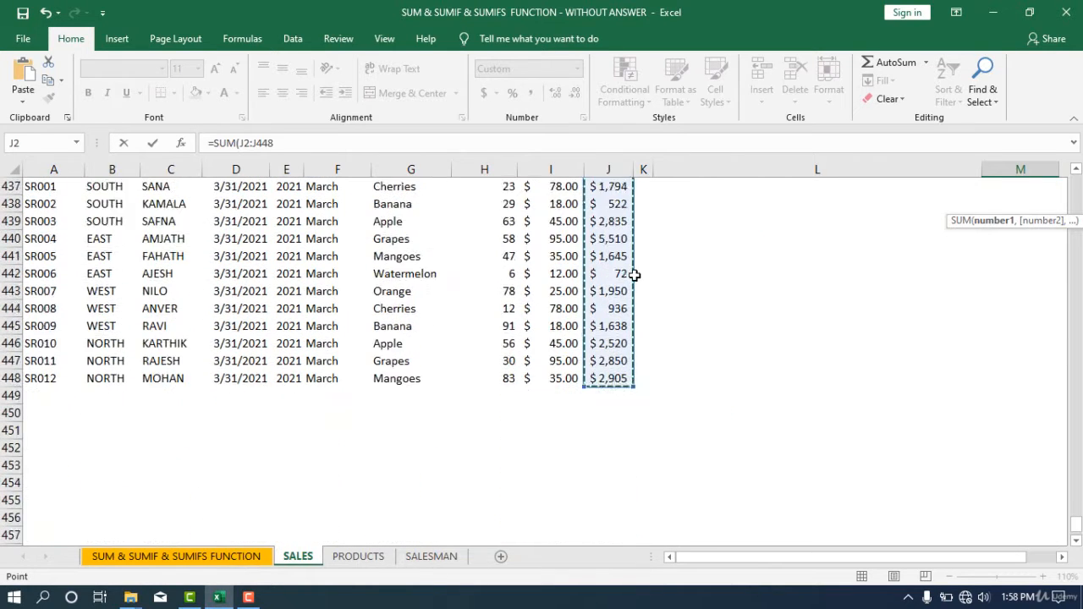
scroll(635, 279, up, 4)
scroll(635, 279, up, 3)
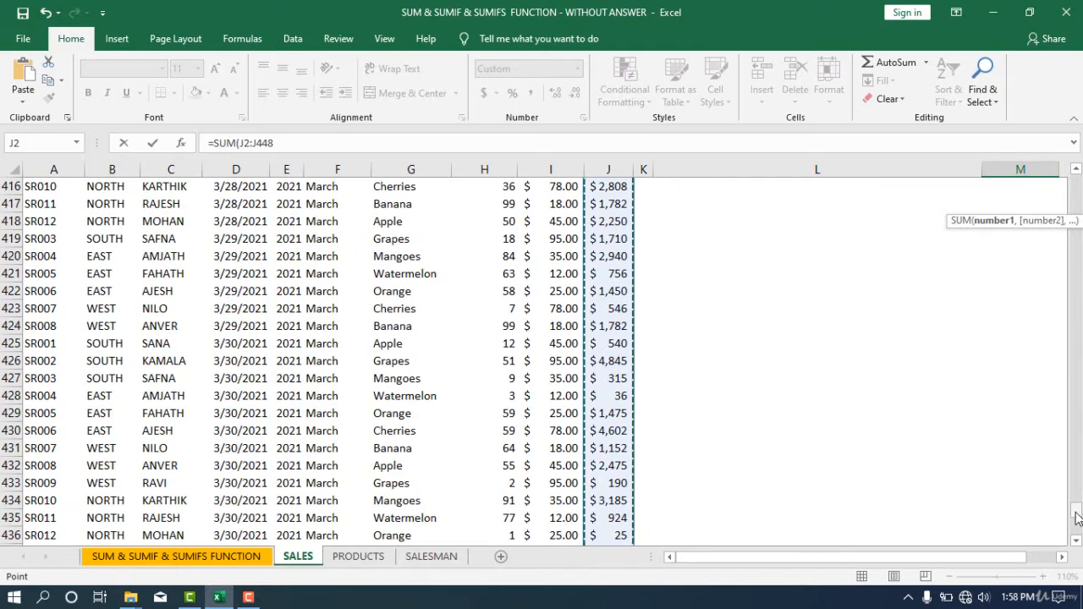
drag(1076, 520, 1072, 187)
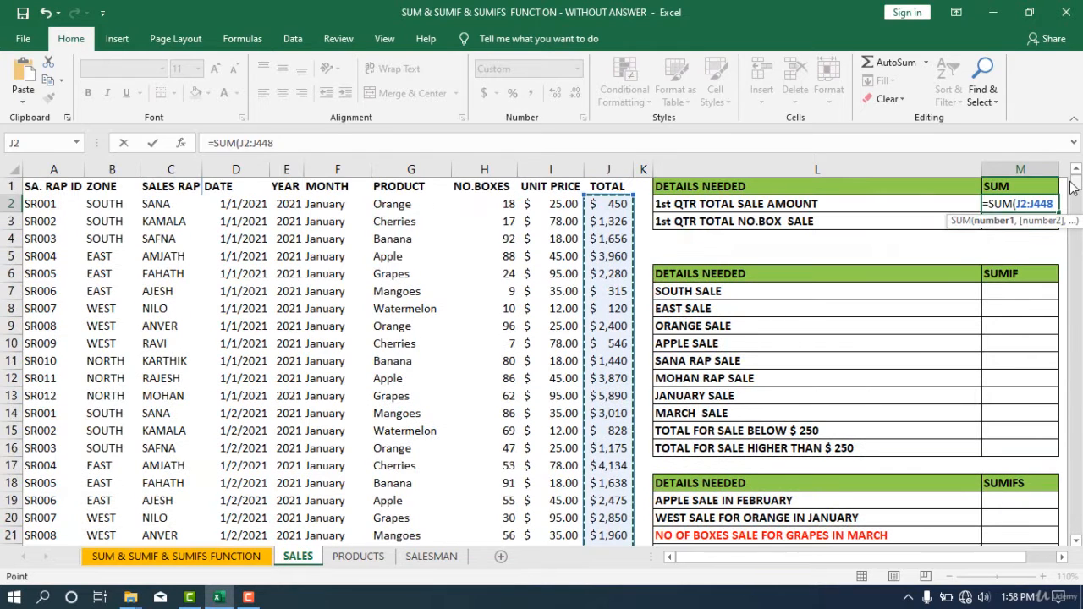
key(Return)
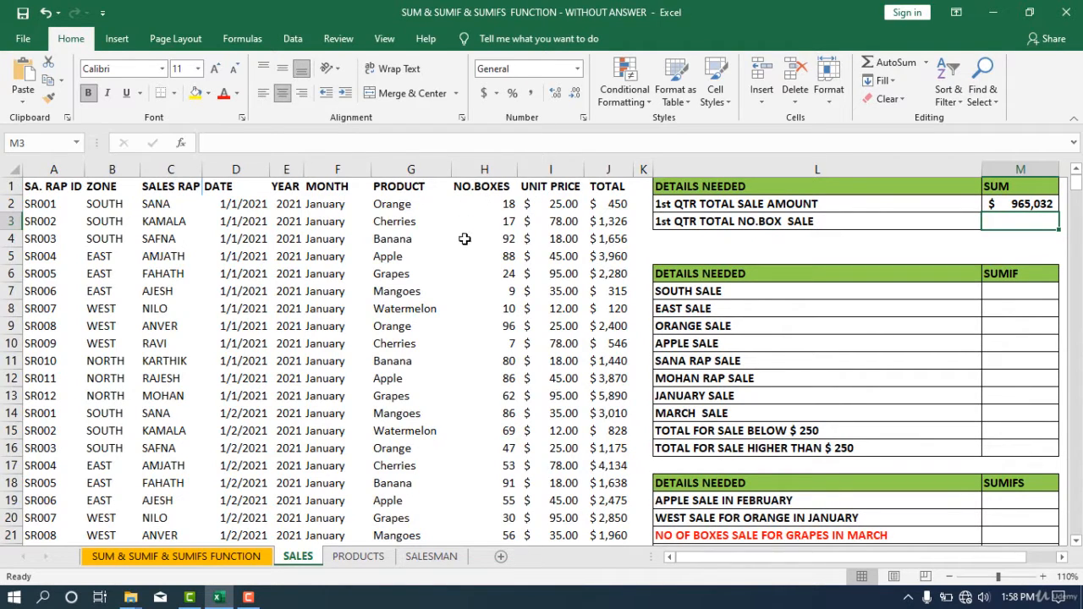
Examine the NO.BOXES column and how it combines with UNIT PRICE in the TOTAL column's formula.
click(481, 186)
click(486, 169)
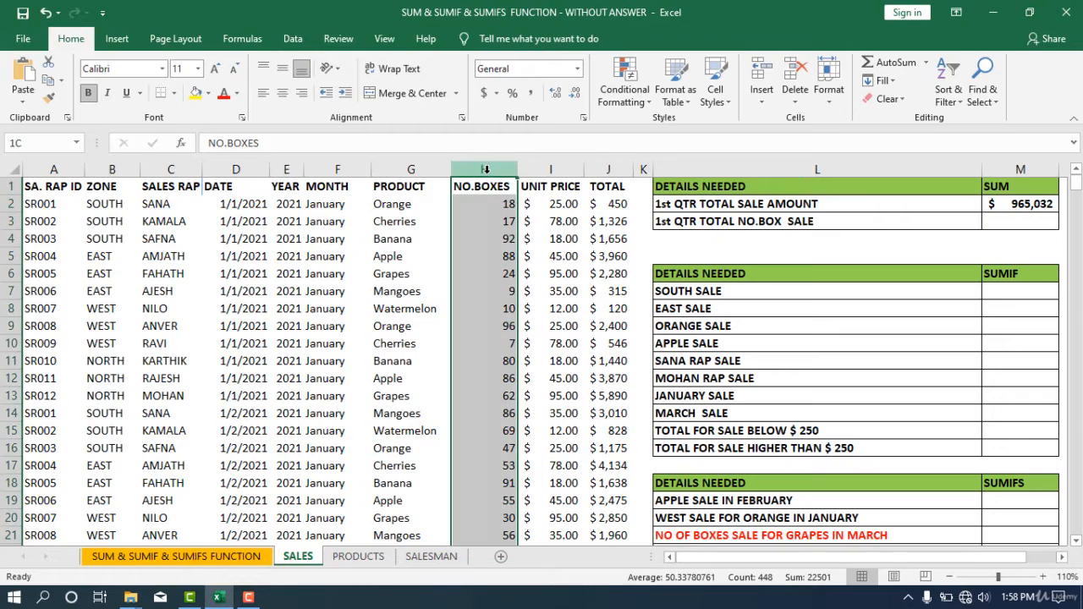
click(500, 212)
click(544, 206)
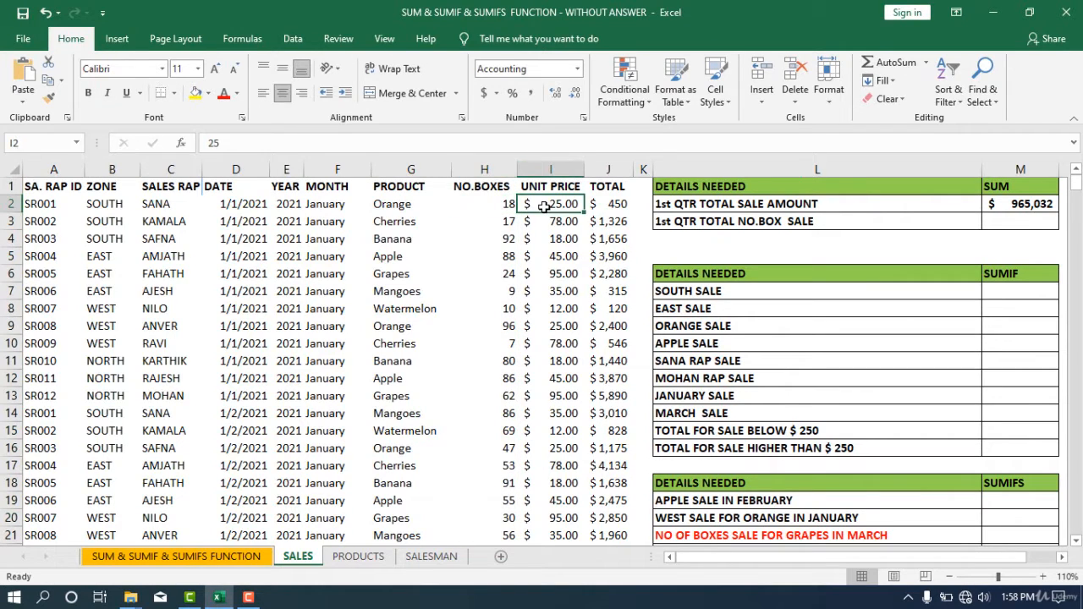
click(617, 207)
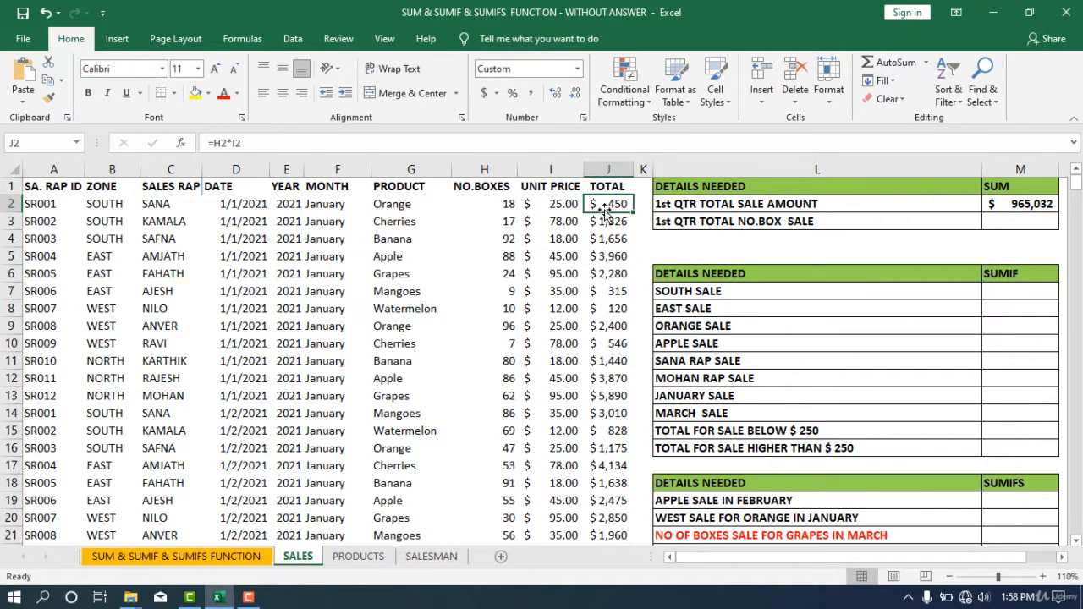
click(505, 170)
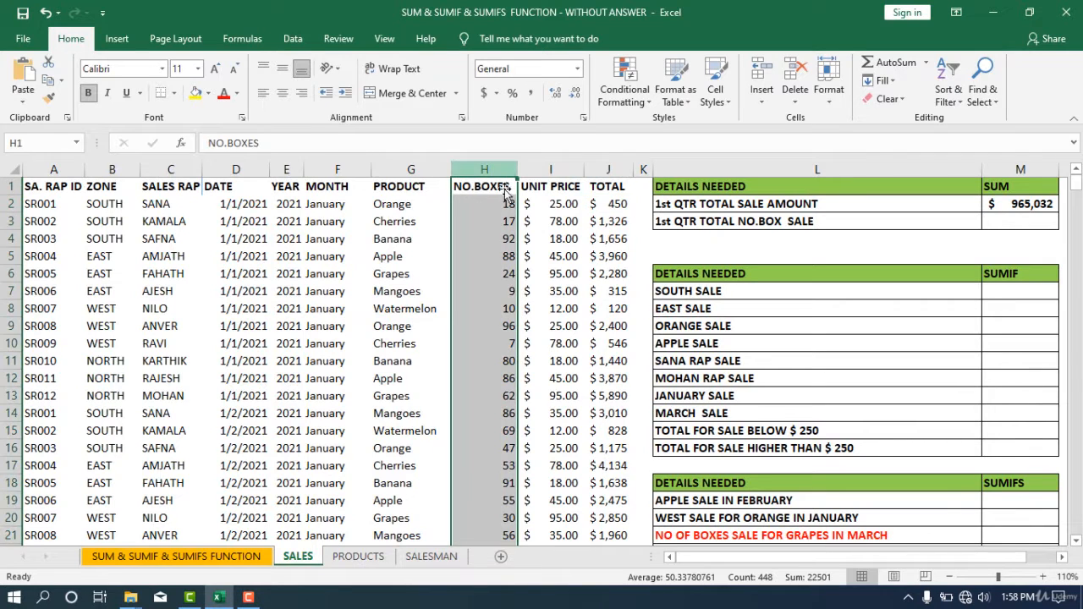
click(614, 209)
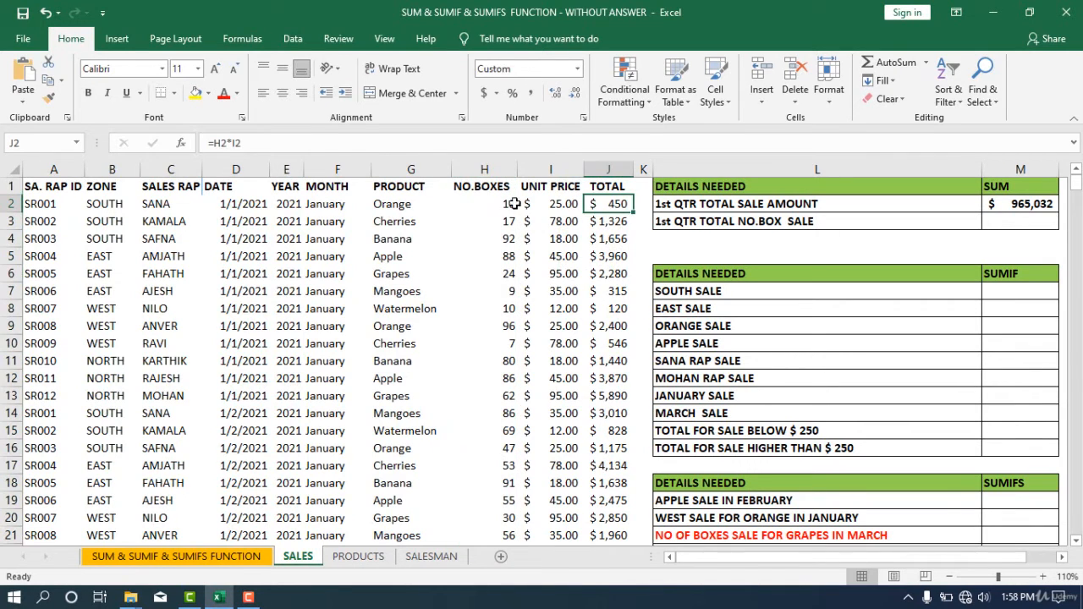
click(504, 172)
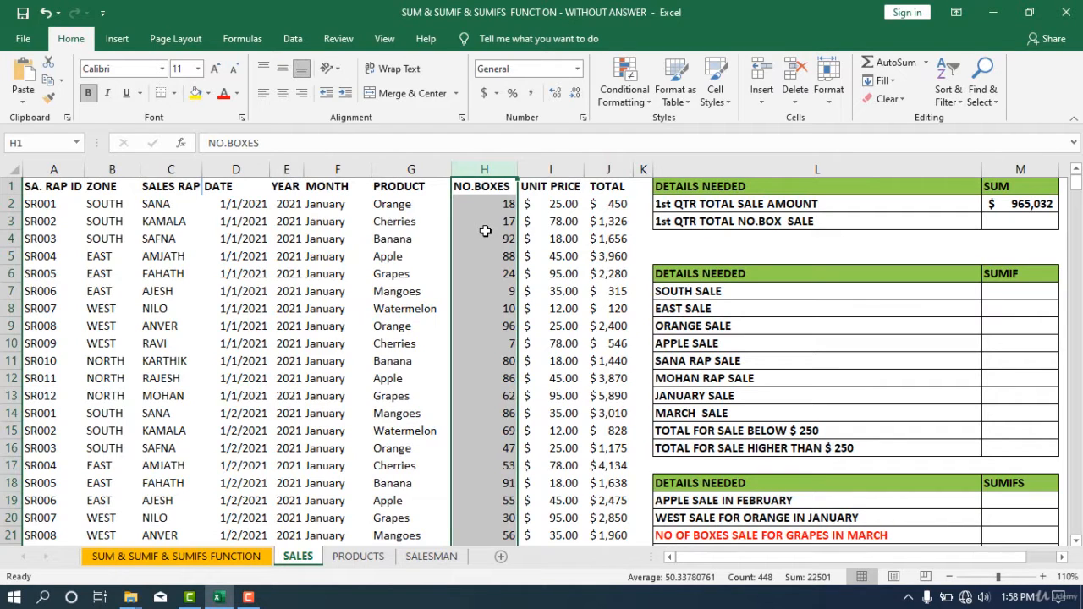
click(497, 221)
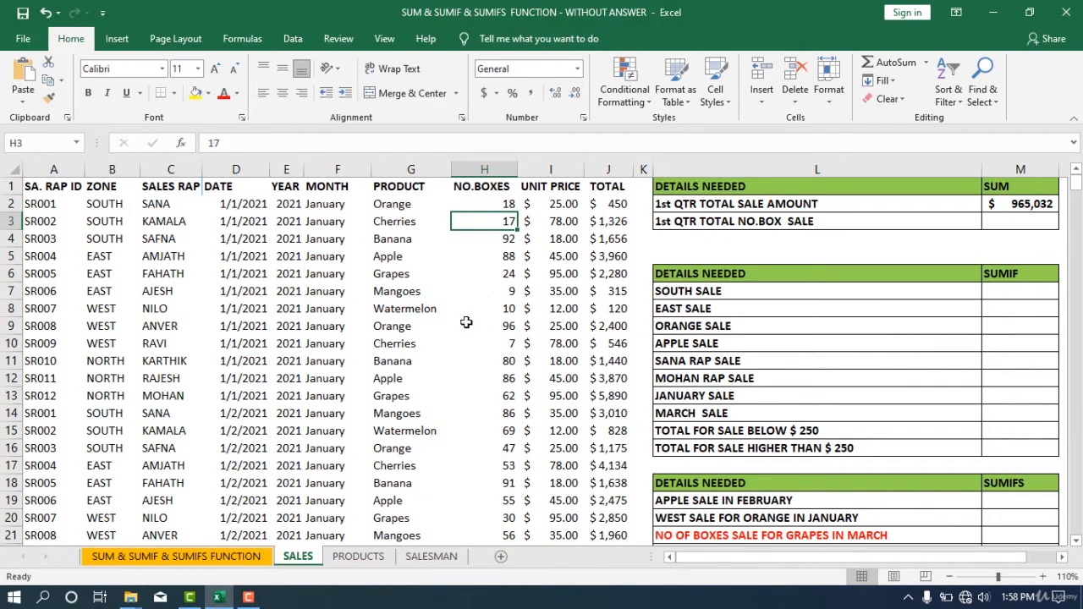
Calculate the 1st QTR total number of boxes sold in M3 with a SUM formula over H2:H448.
click(1006, 225)
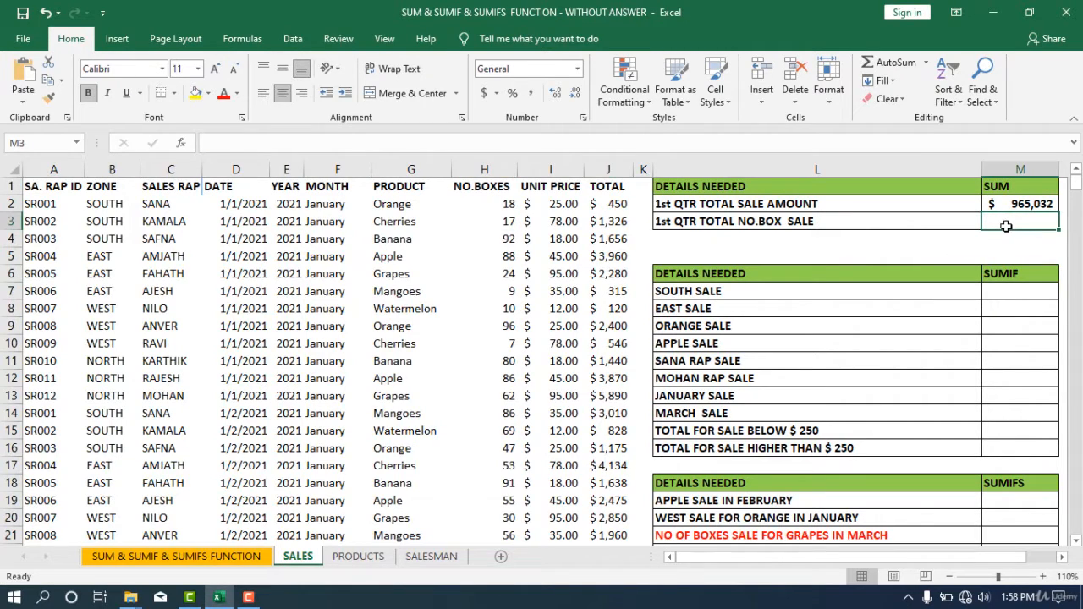
text(=SU)
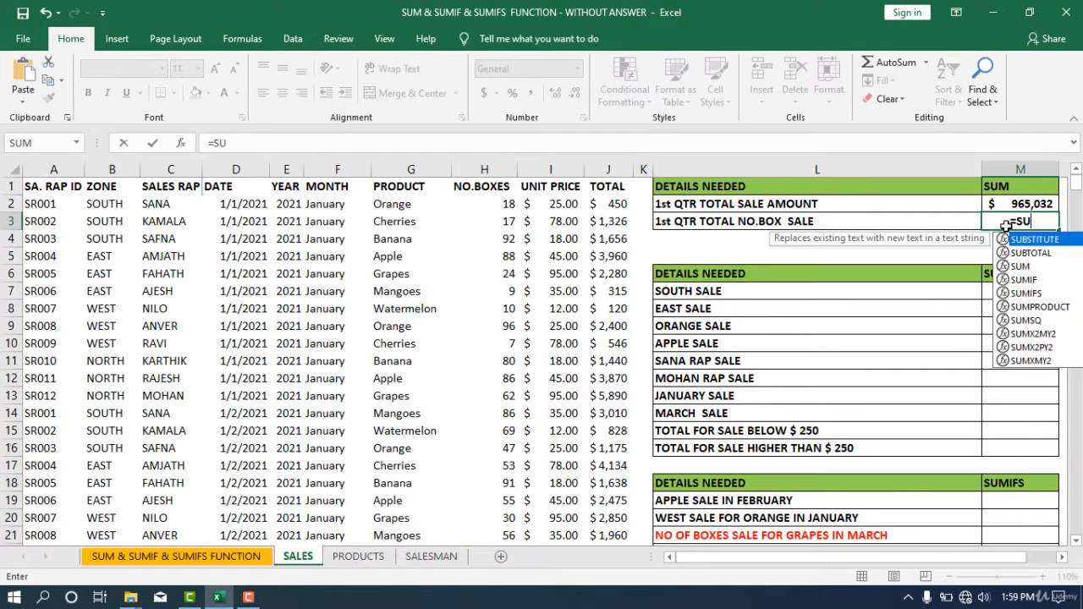
text(M()
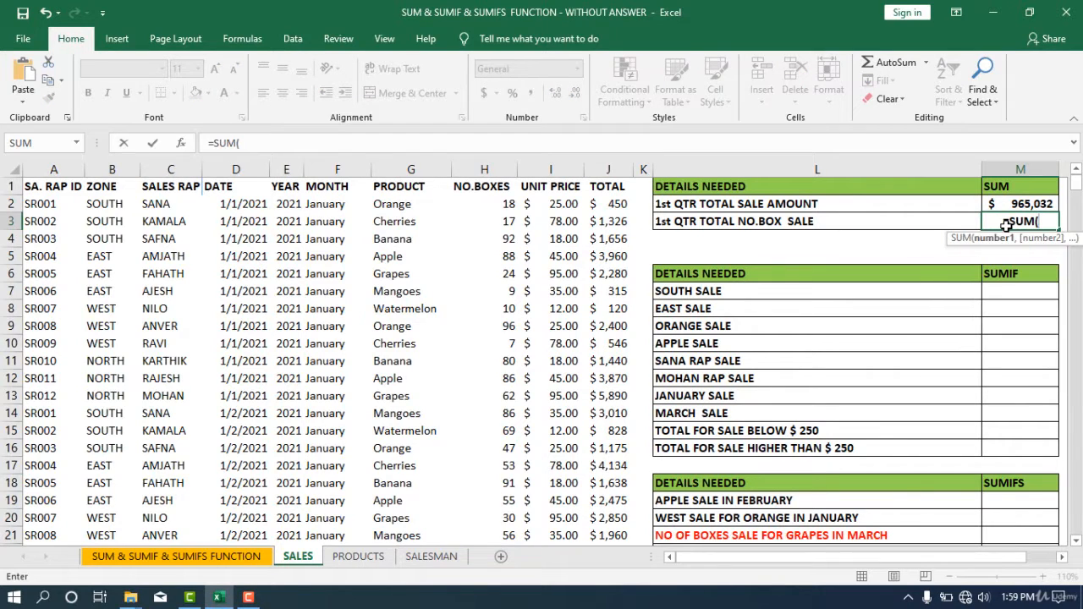
click(504, 204)
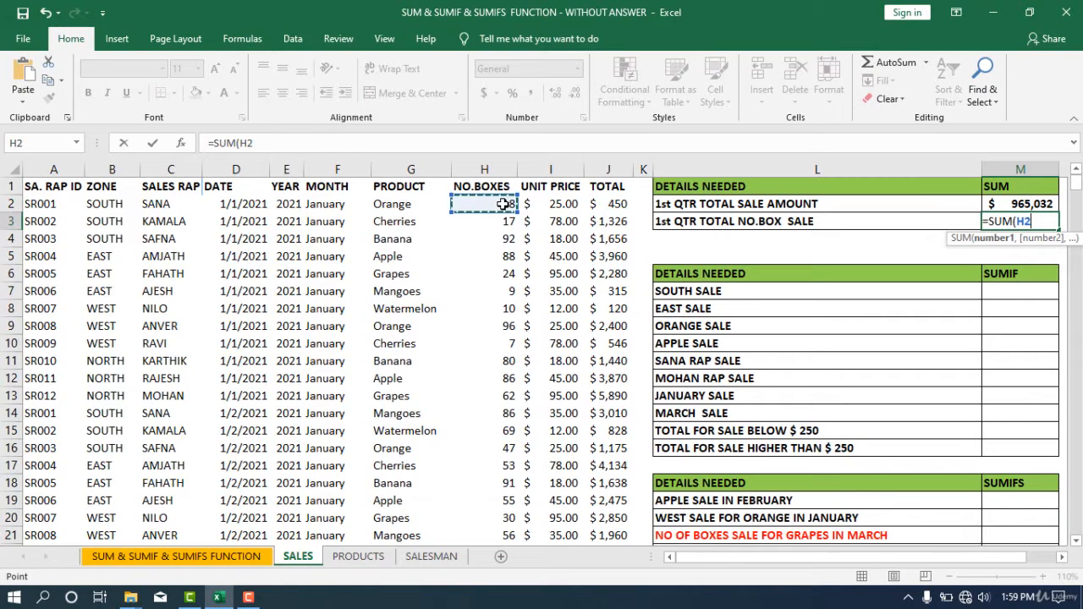
key(ctrl+shift+Down)
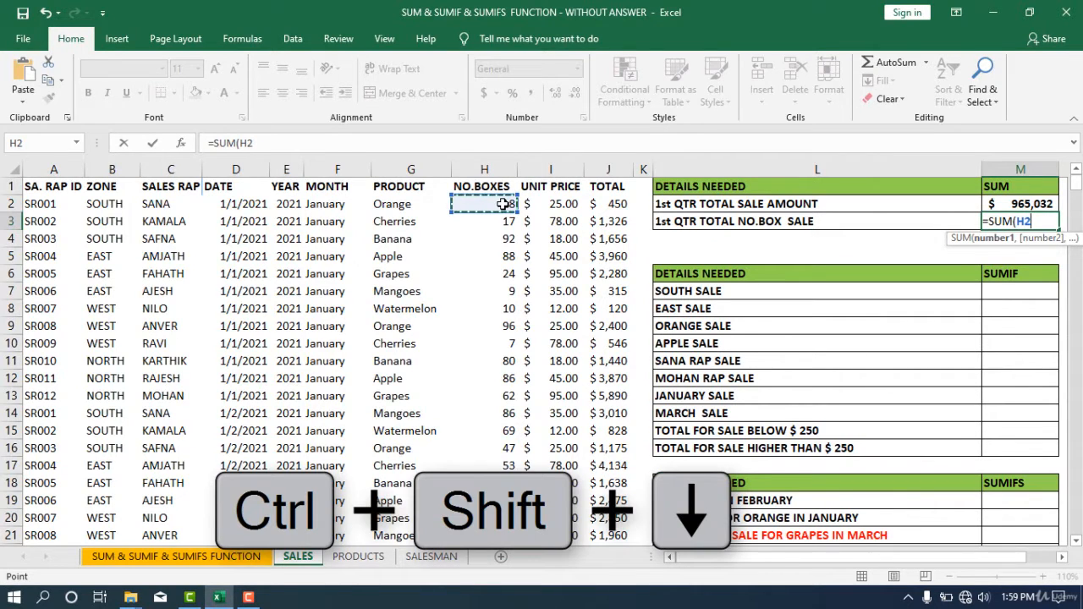
key(ctrl+shift+Down)
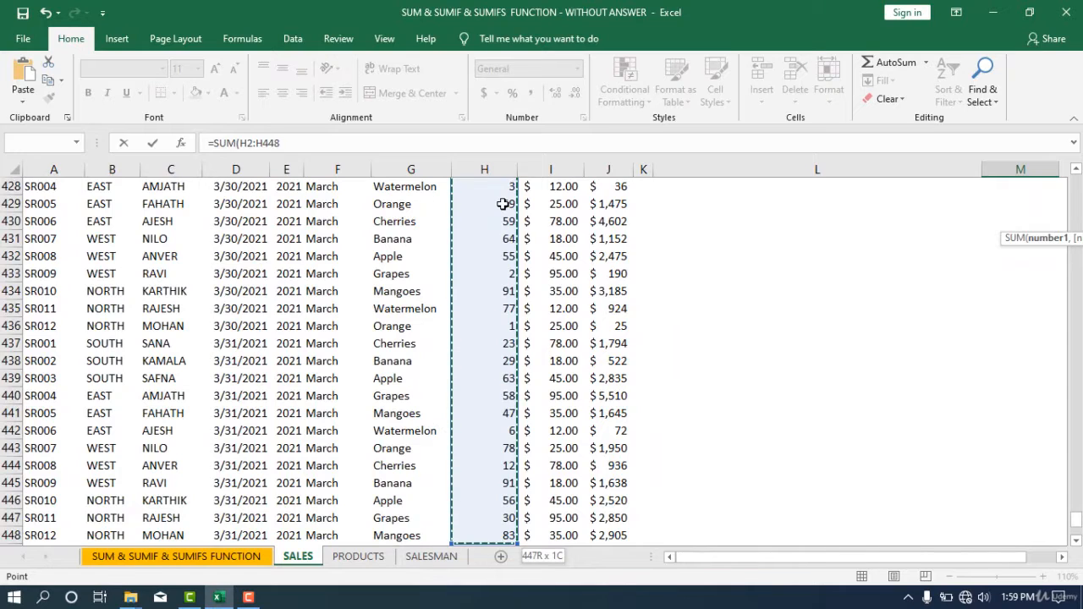
scroll(502, 203, down, 1)
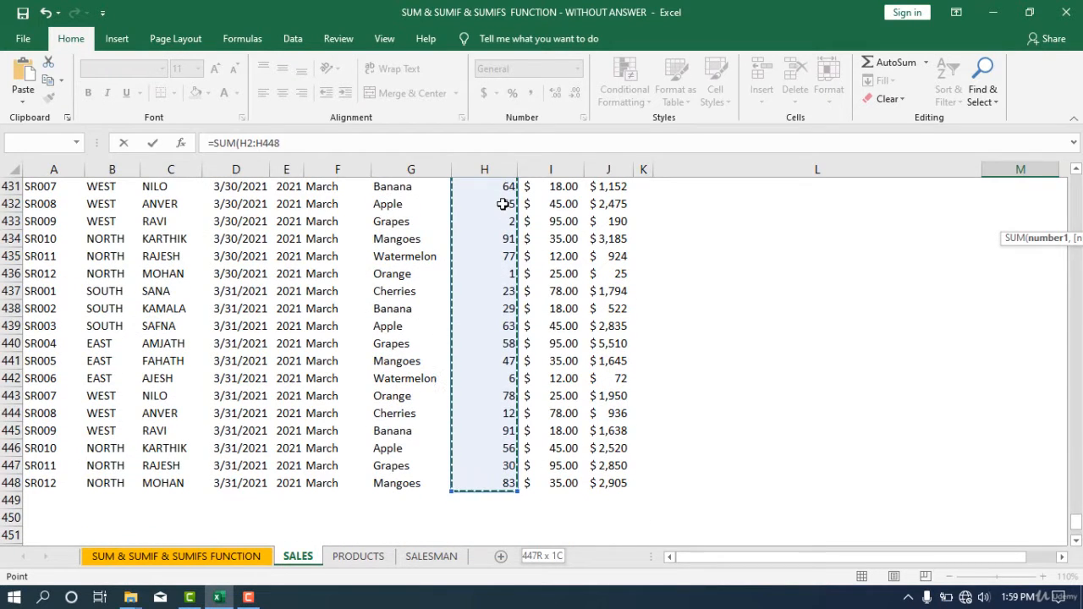
key(Escape)
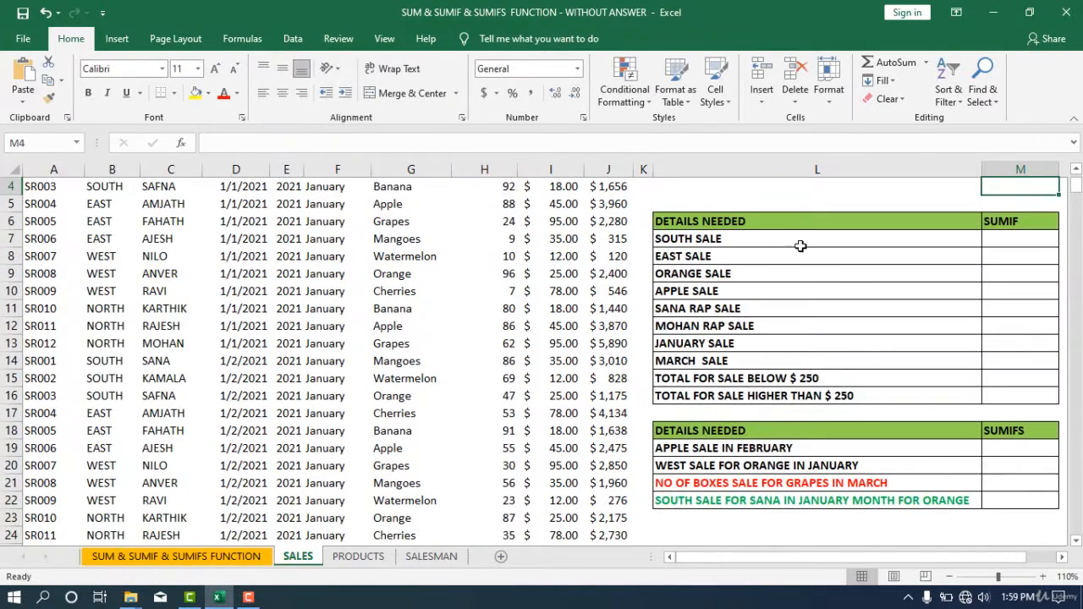
scroll(801, 239, up, 3)
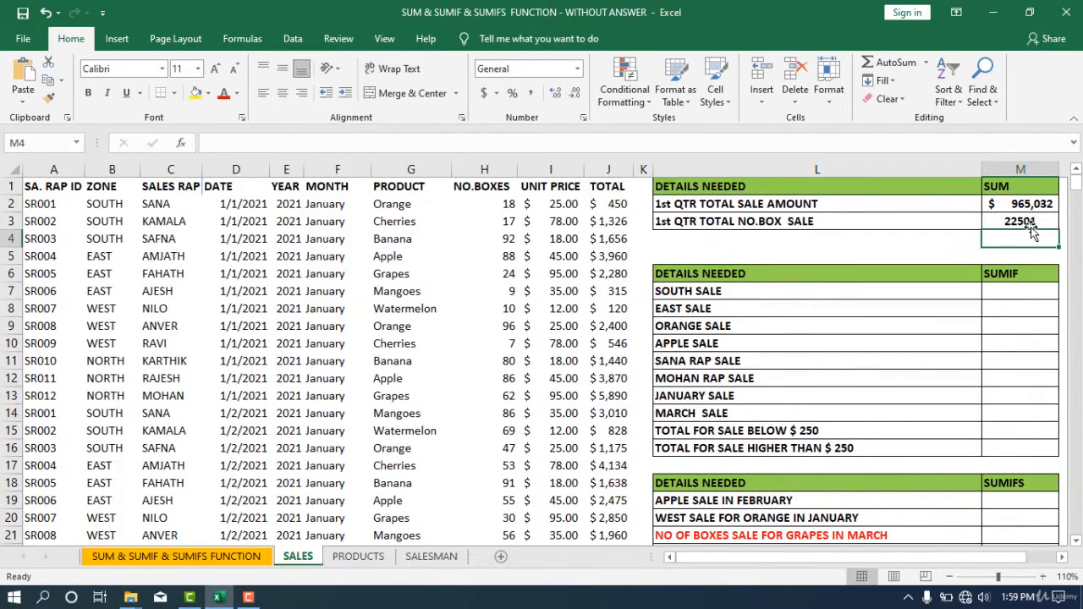